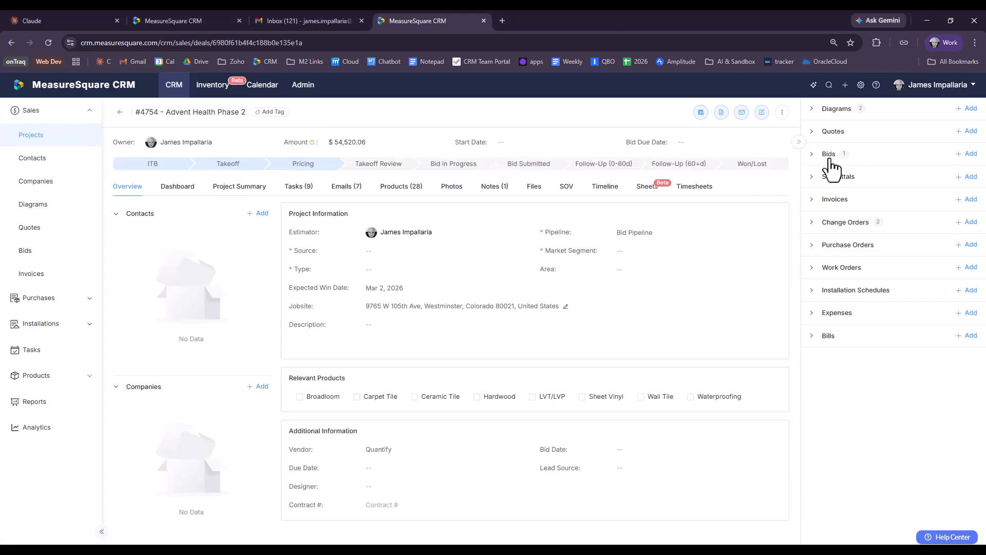
Step: Expand the project's Bids list and open approved bid Bid-00001073
click(833, 162)
click(850, 205)
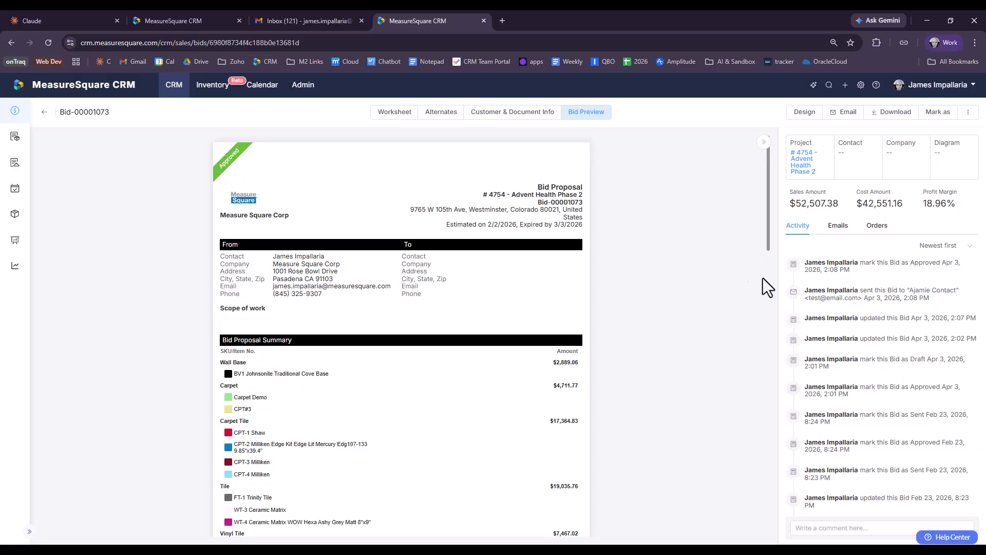
Step: Check Bid-00001073's Orders for an existing purchase order, then start adding one
click(880, 227)
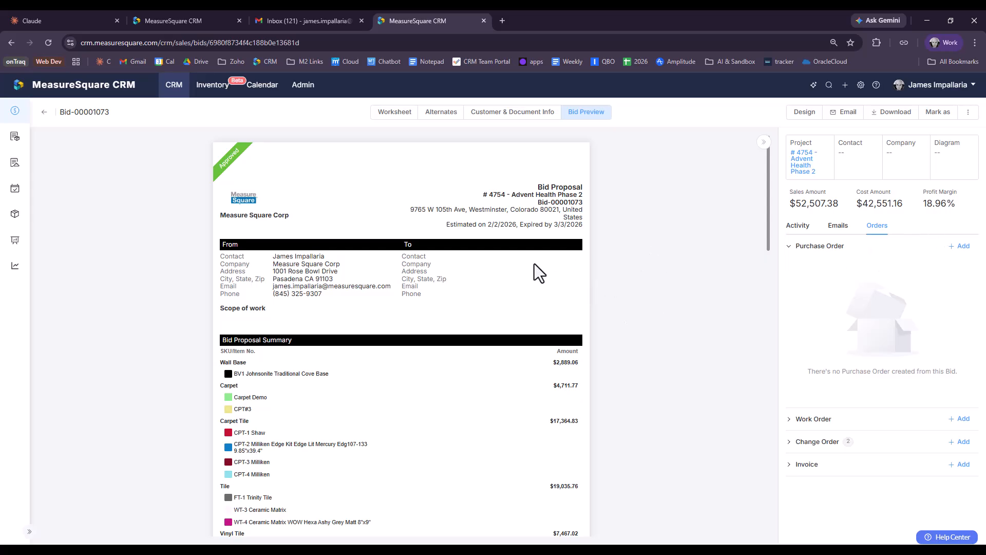
scroll(446, 388, down, 3)
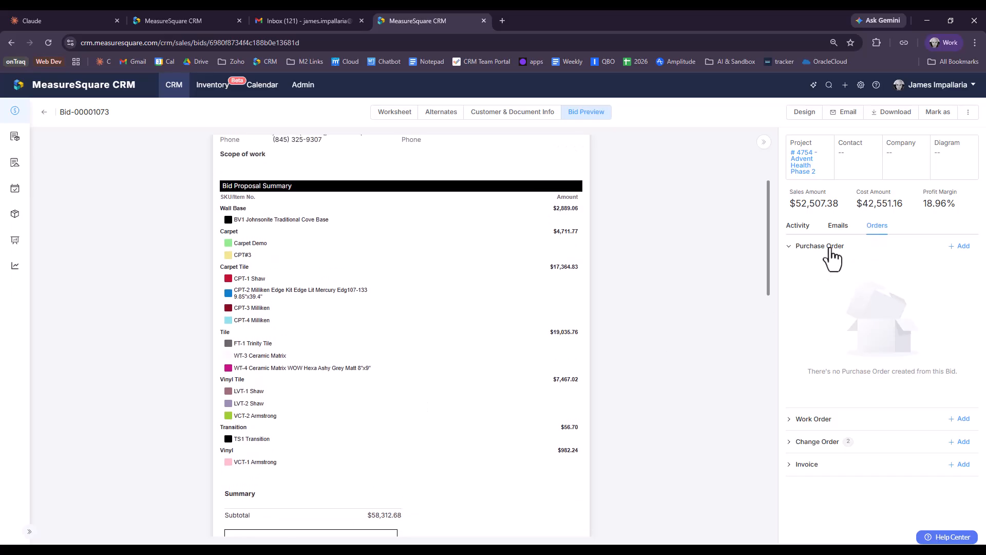
click(967, 251)
Step: Select the whole Shaw product group and create the purchase order from those five items
click(963, 248)
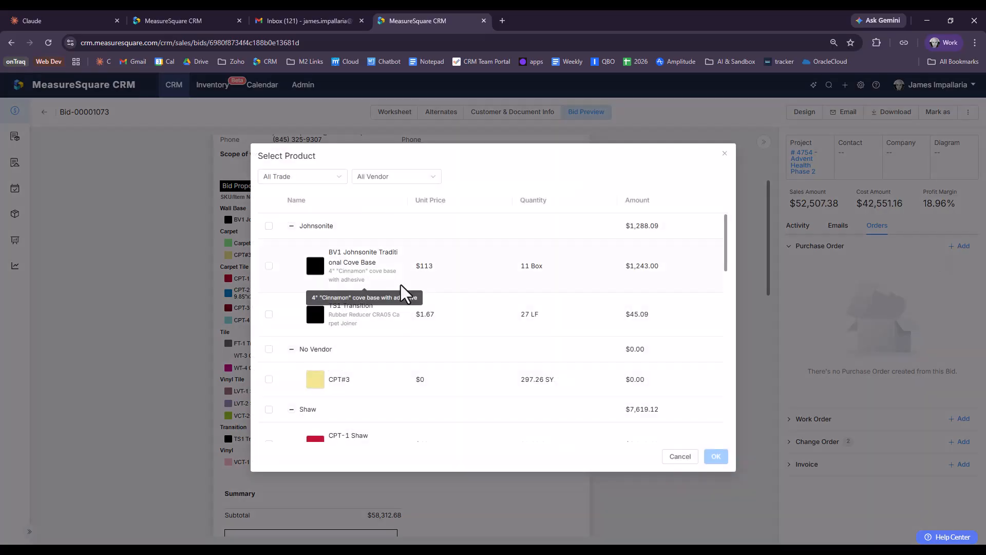
scroll(479, 285, down, 9)
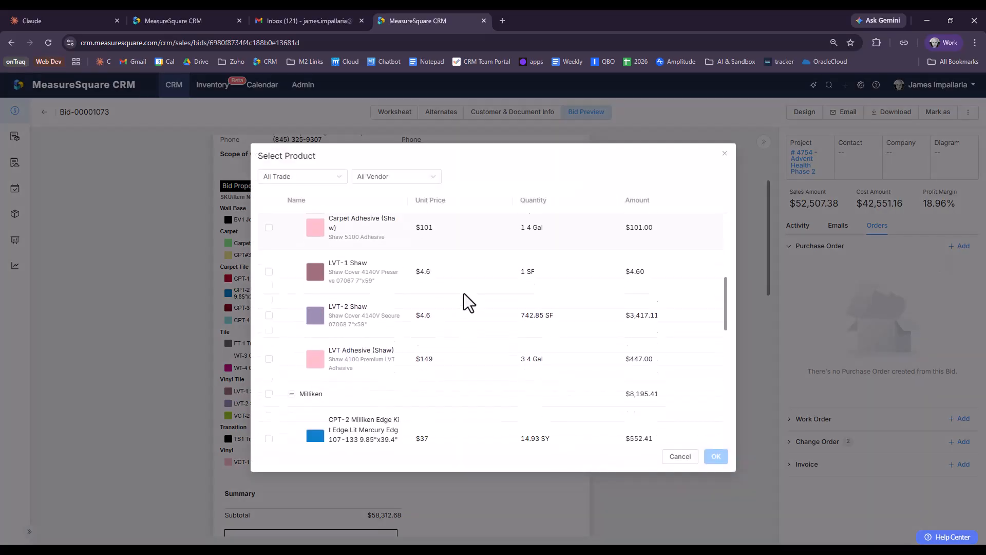
scroll(457, 300, down, 3)
scroll(454, 307, up, 6)
scroll(450, 312, up, 3)
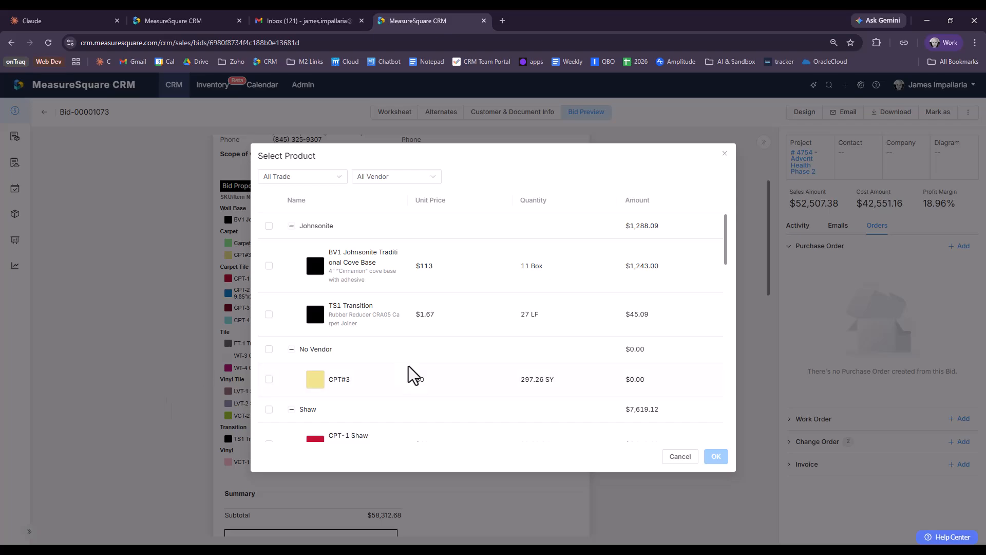
scroll(406, 357, down, 5)
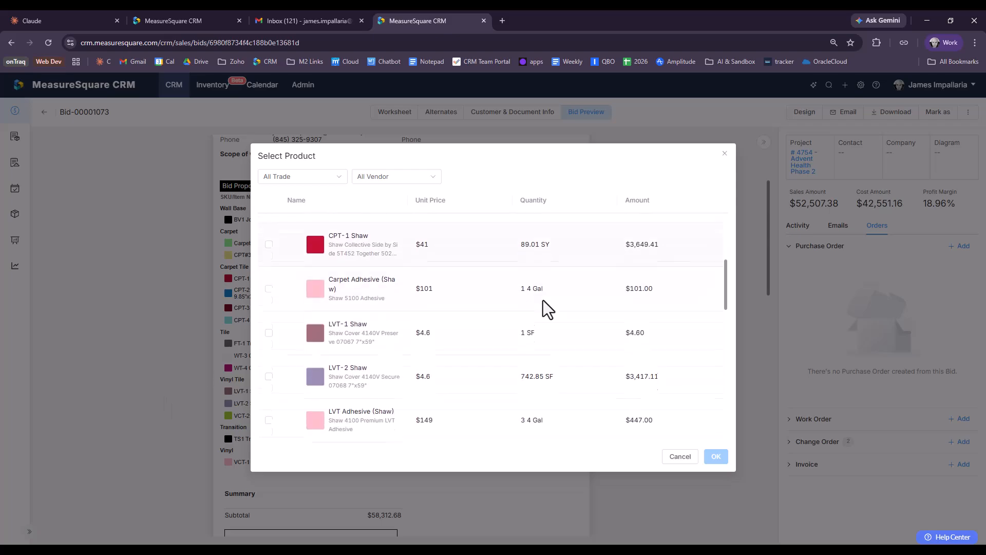
scroll(447, 321, up, 1)
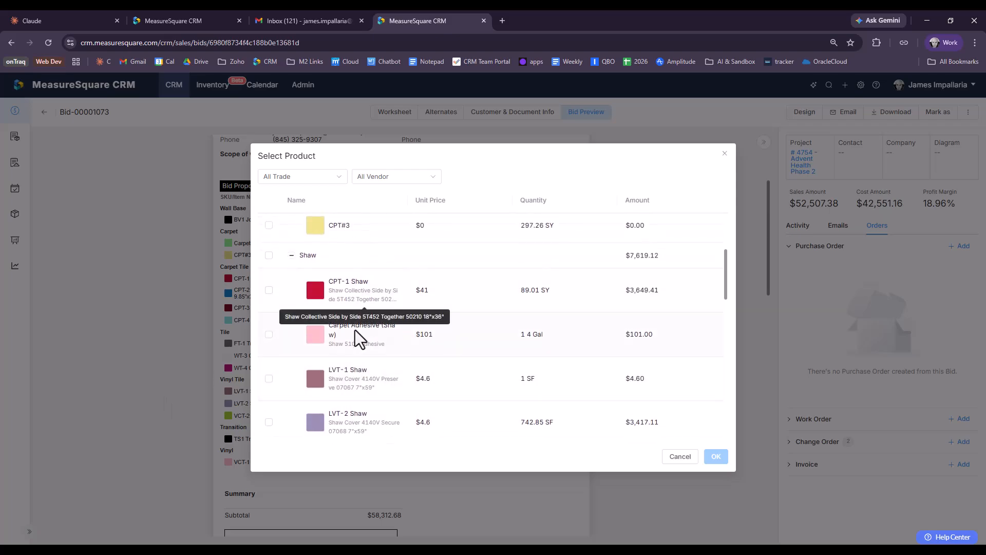
click(269, 255)
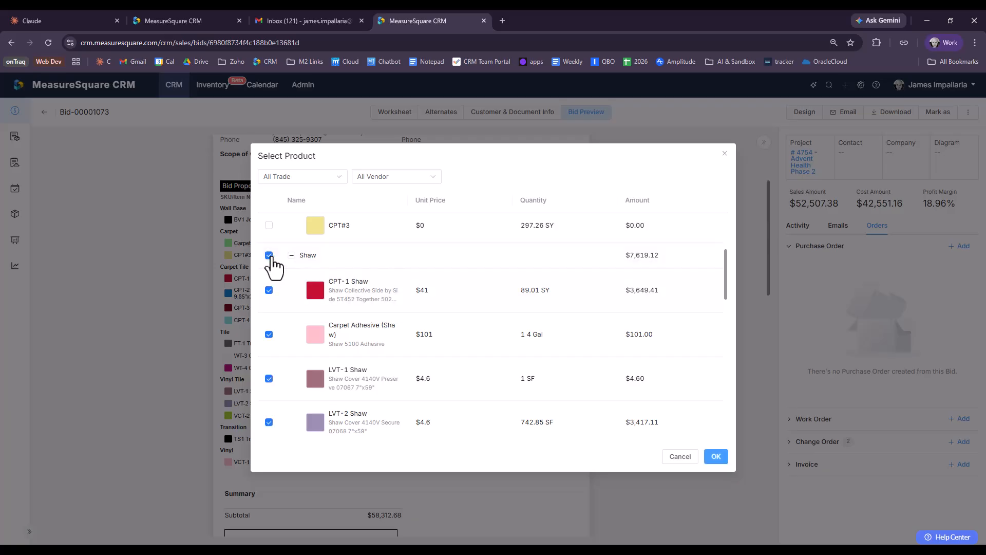
click(721, 461)
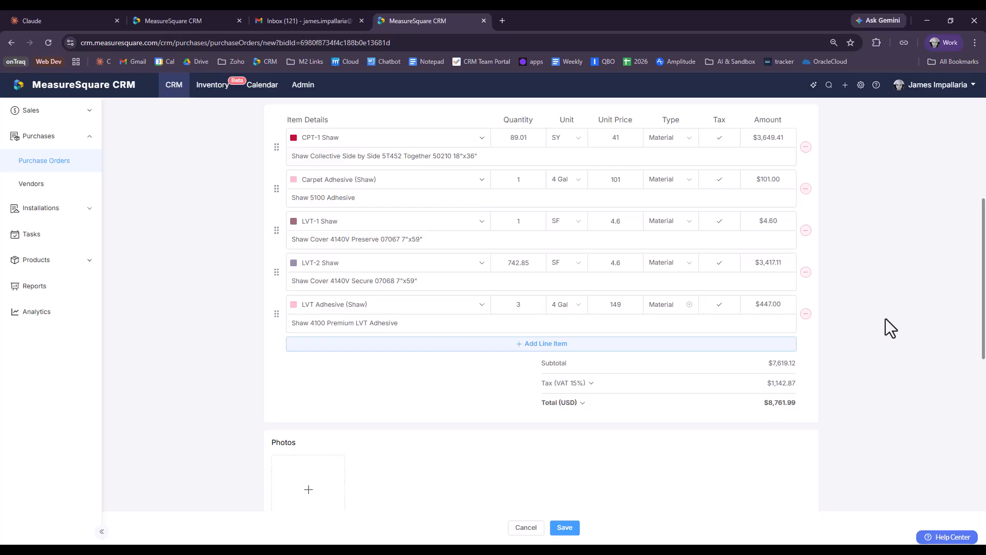
scroll(884, 282, up, 5)
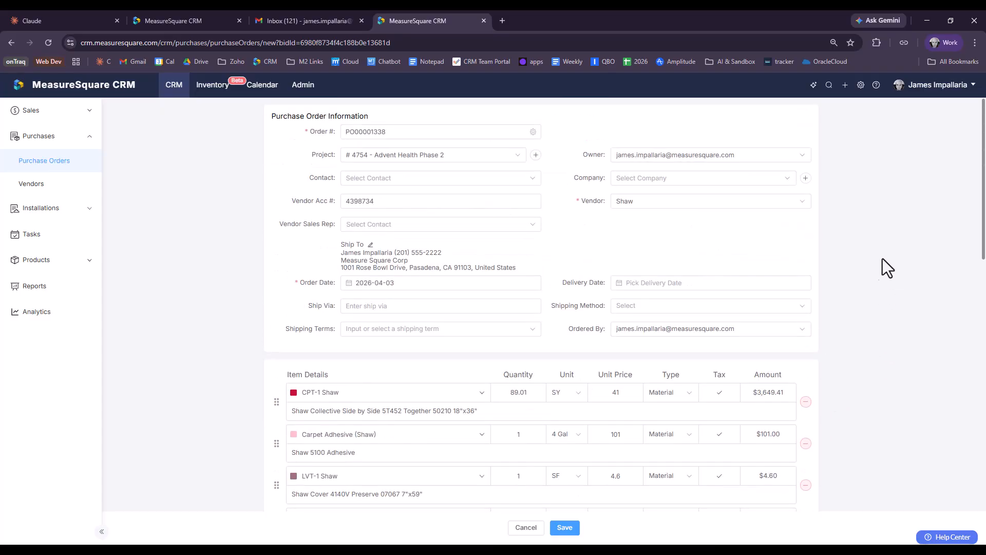
scroll(879, 266, down, 2)
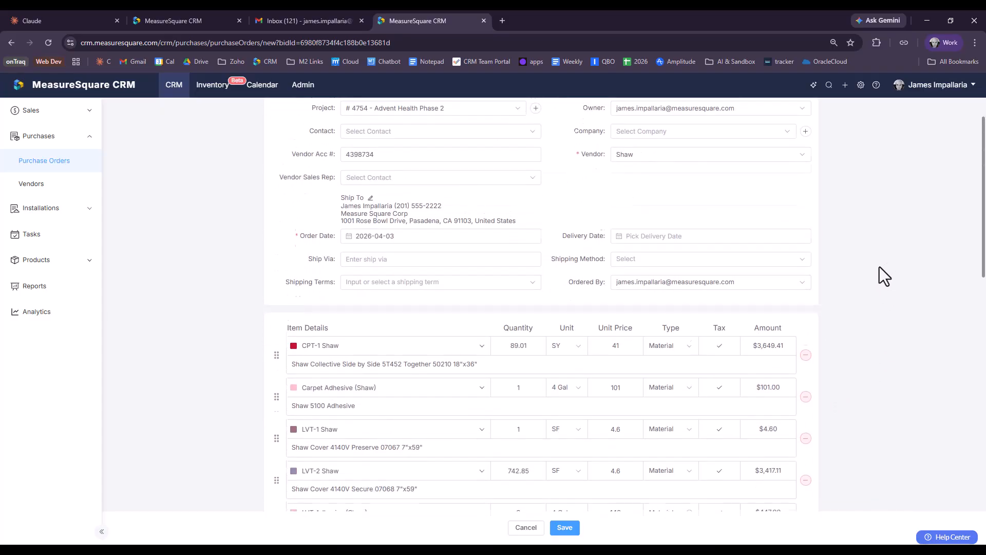
scroll(842, 256, up, 2)
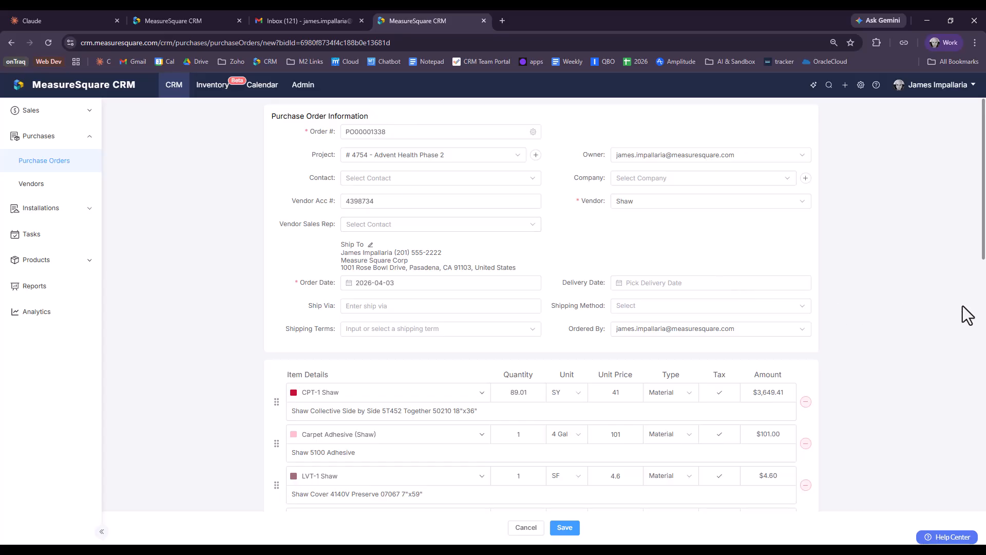
scroll(897, 353, down, 1)
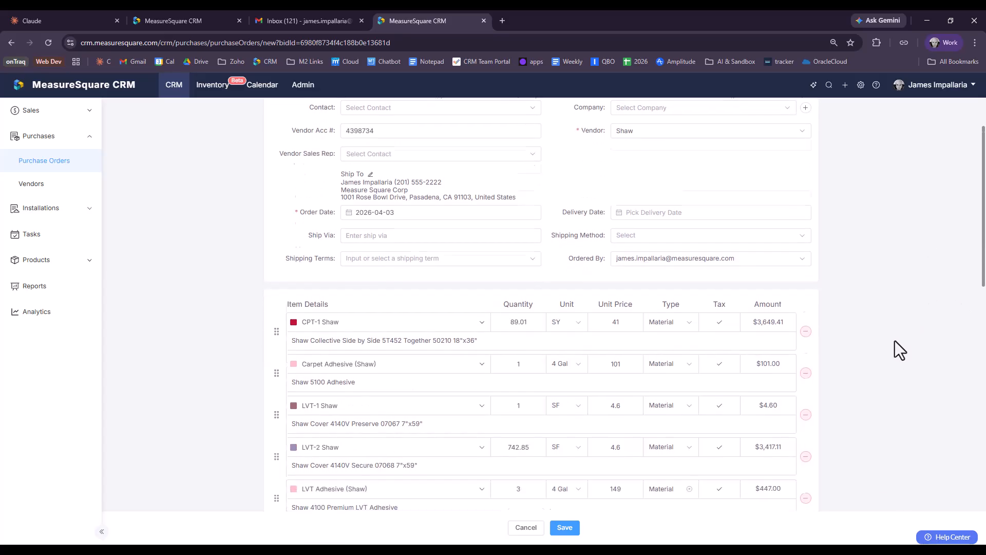
scroll(894, 340, down, 1)
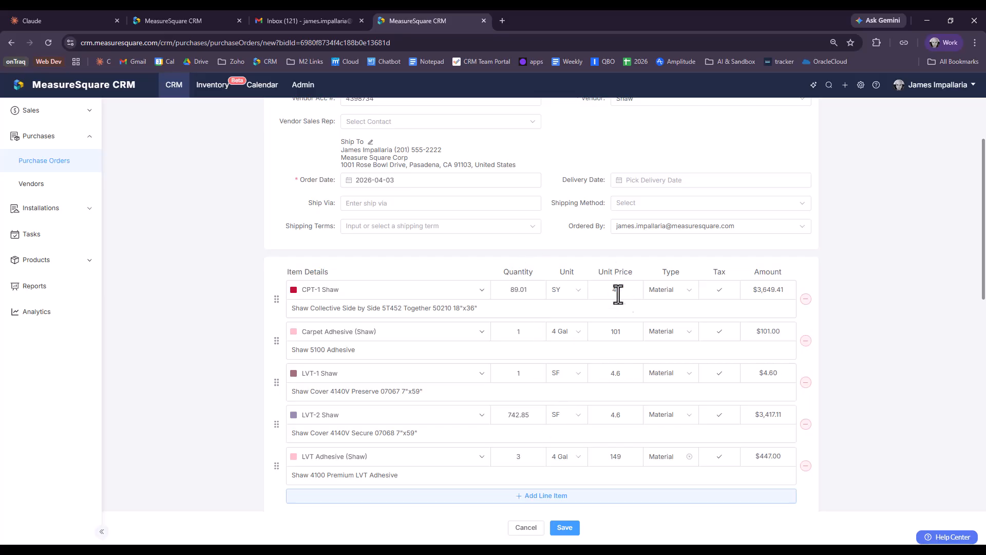
scroll(876, 280, down, 1)
scroll(873, 271, up, 1)
scroll(905, 282, down, 4)
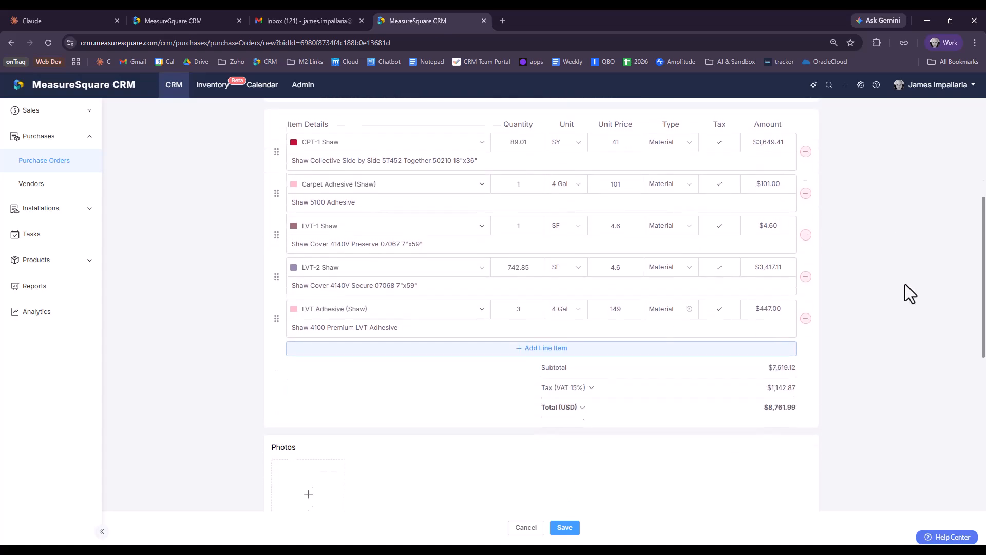
scroll(904, 284, up, 2)
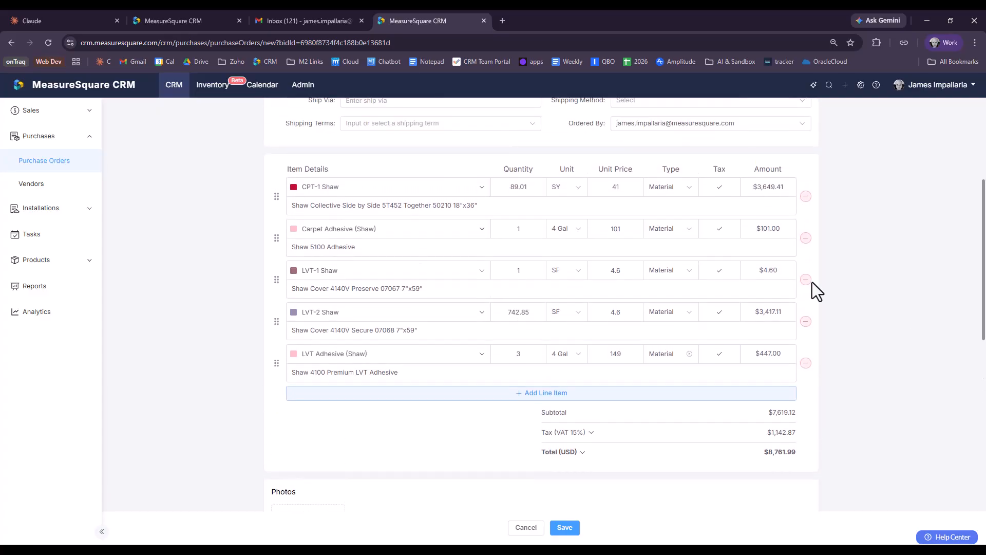
double_click(530, 189)
click(211, 381)
scroll(247, 380, down, 5)
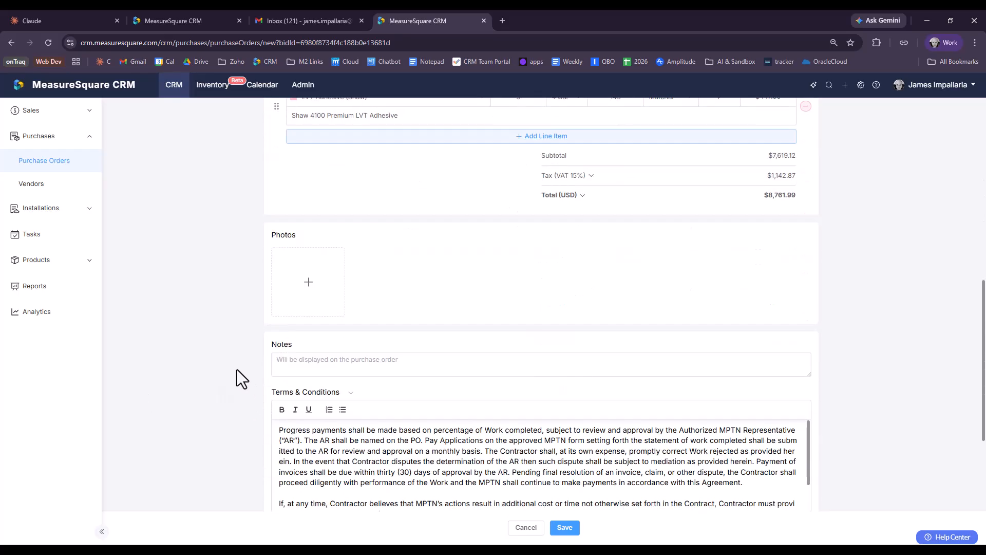
scroll(281, 198, down, 3)
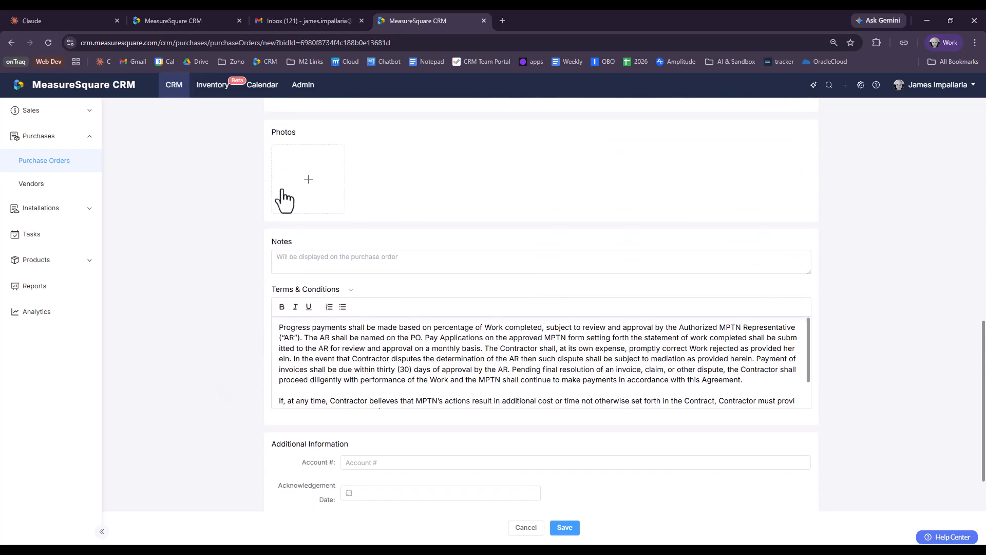
scroll(261, 346, down, 1)
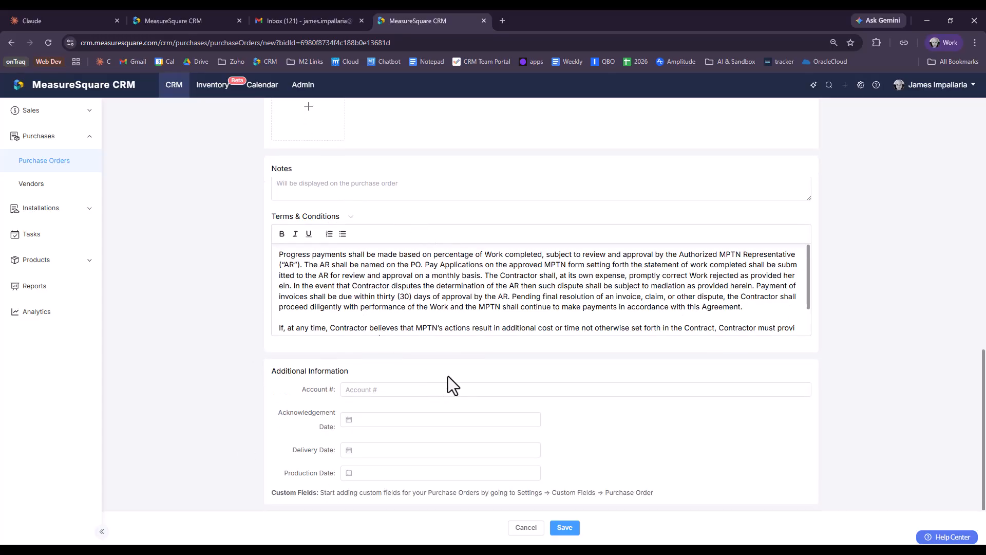
Step: Save the Shaw purchase order as a Draft and review its $8,761.99 preview
click(566, 528)
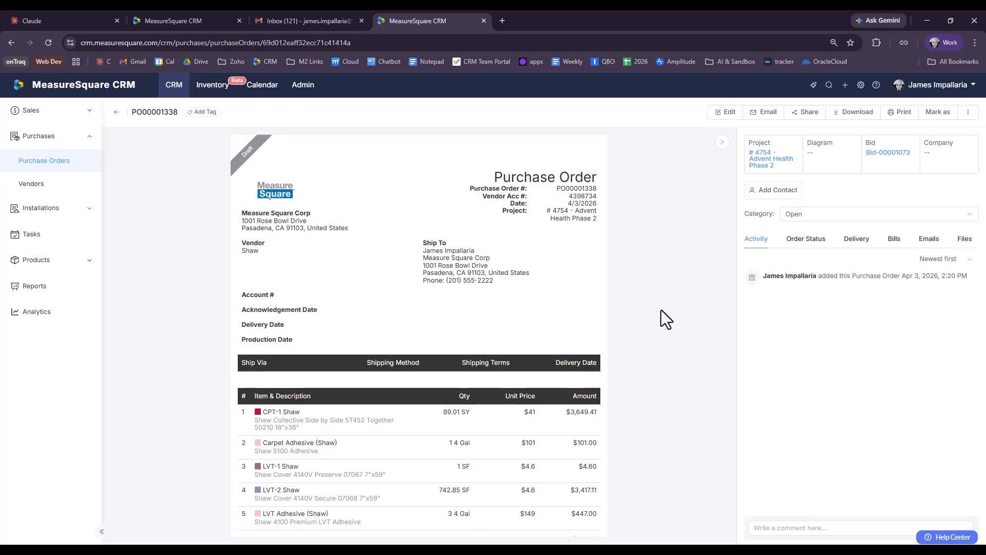
scroll(339, 278, down, 2)
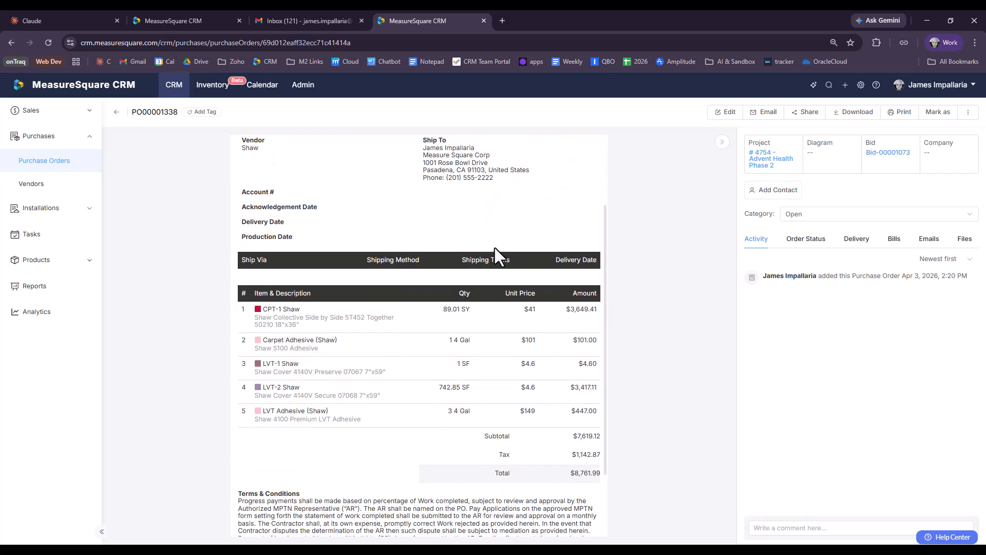
scroll(493, 252, up, 2)
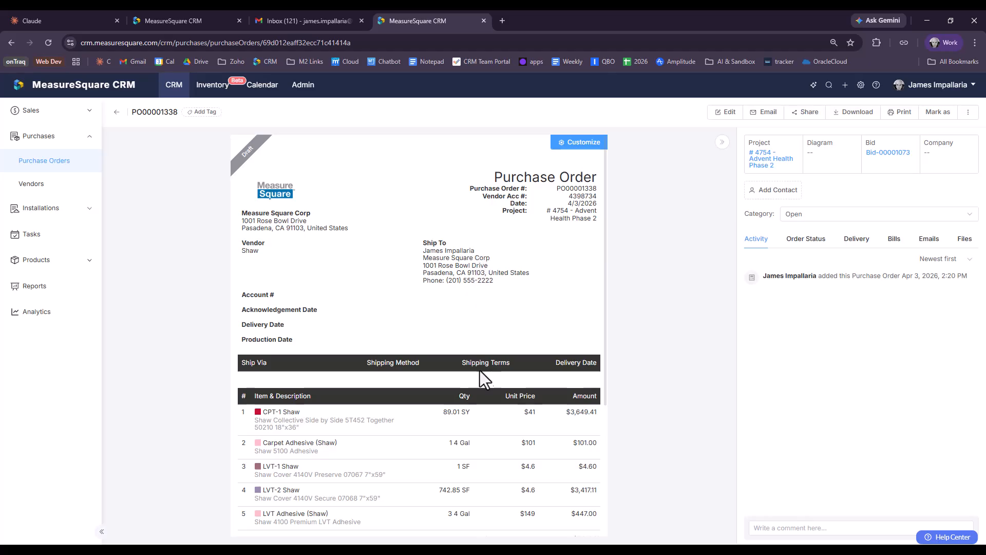
scroll(513, 373, down, 2)
scroll(559, 354, up, 2)
Step: Turn off the Quantity and Unit Price columns in Display Options and save
click(567, 144)
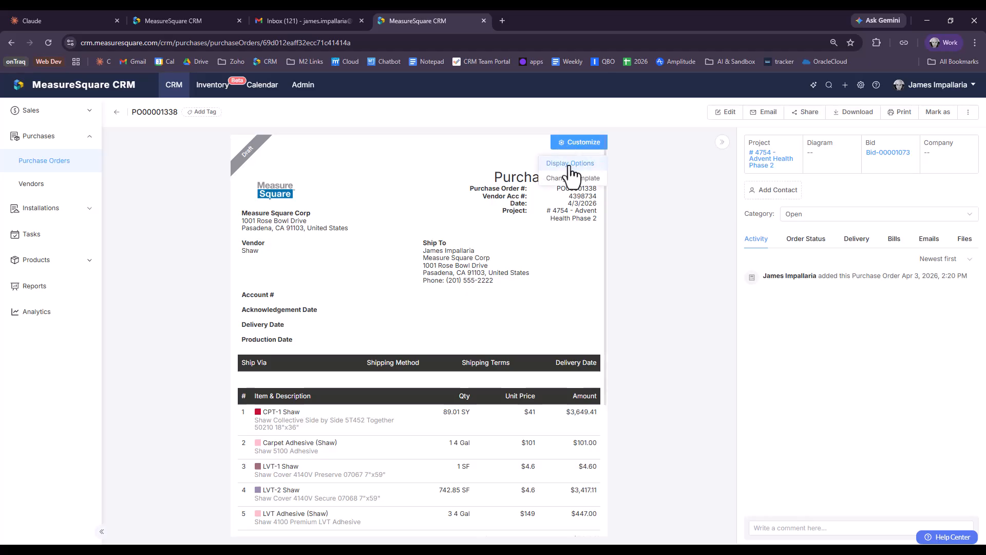
click(570, 164)
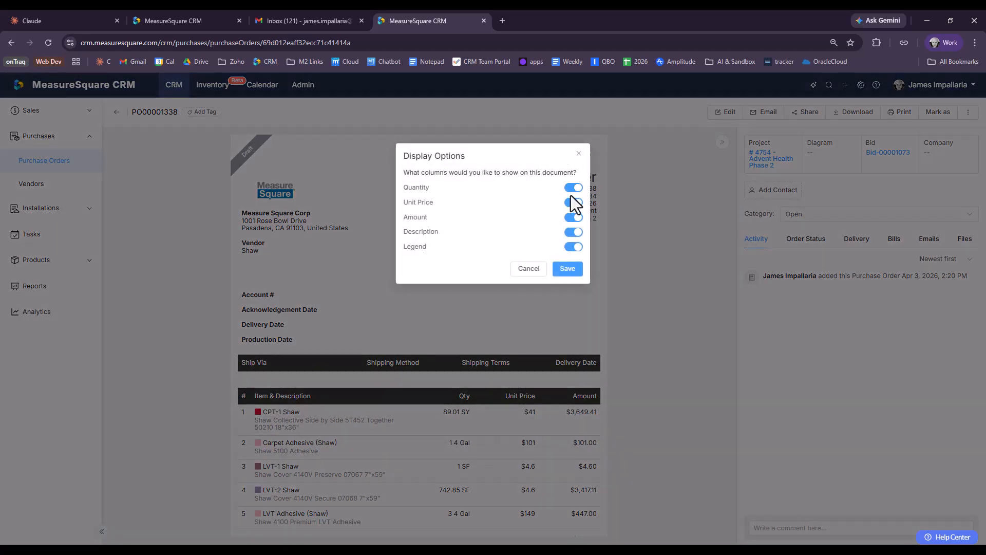
click(575, 188)
click(574, 202)
click(567, 269)
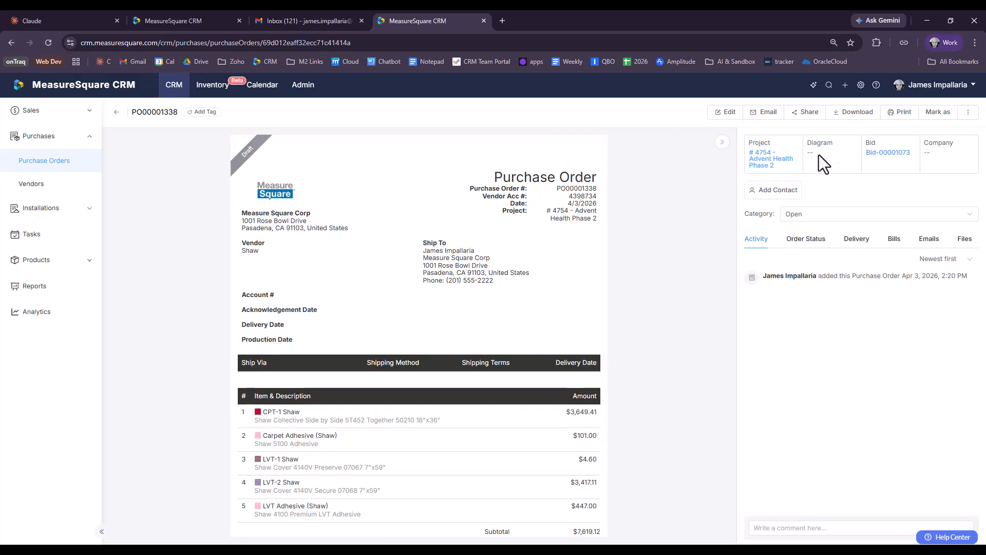
click(939, 113)
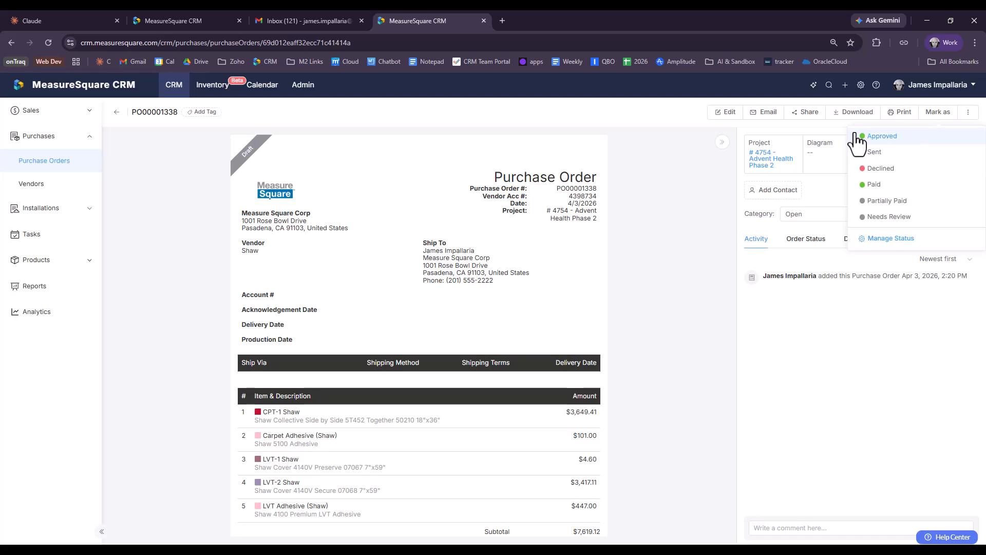
Step: Dismiss the Mark as menu and scroll to the totals: subtotal $7,619.12, total $8,761.99
click(654, 204)
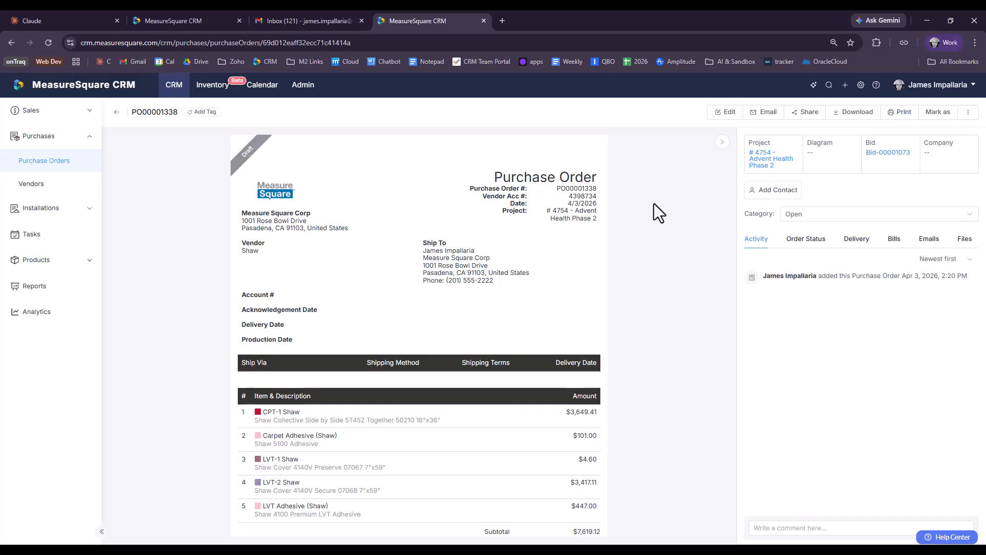
scroll(260, 385, down, 3)
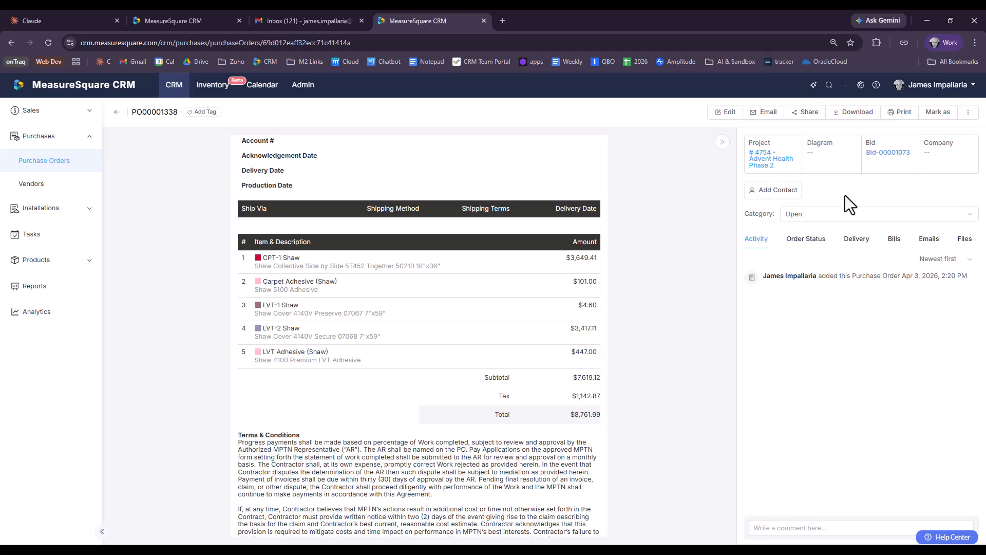
click(892, 217)
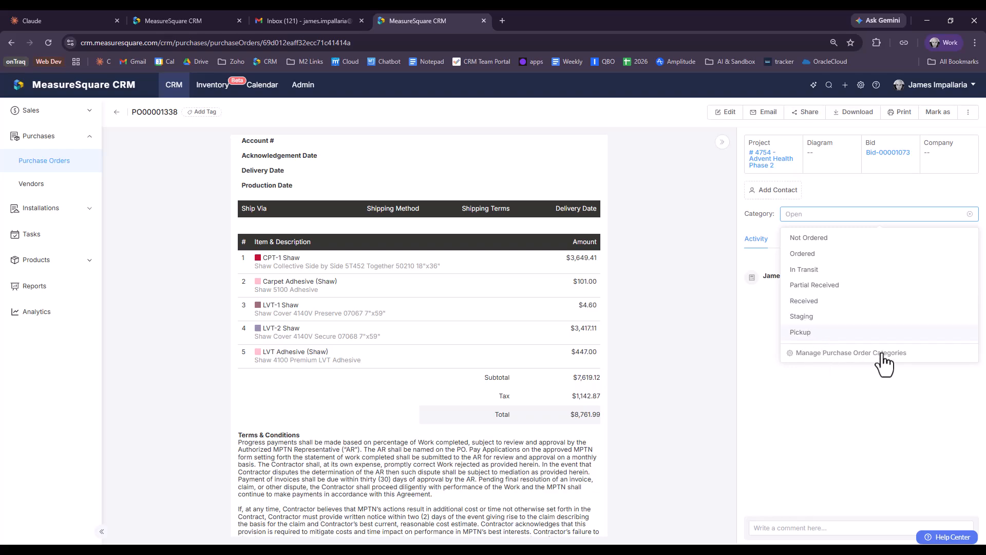
click(856, 358)
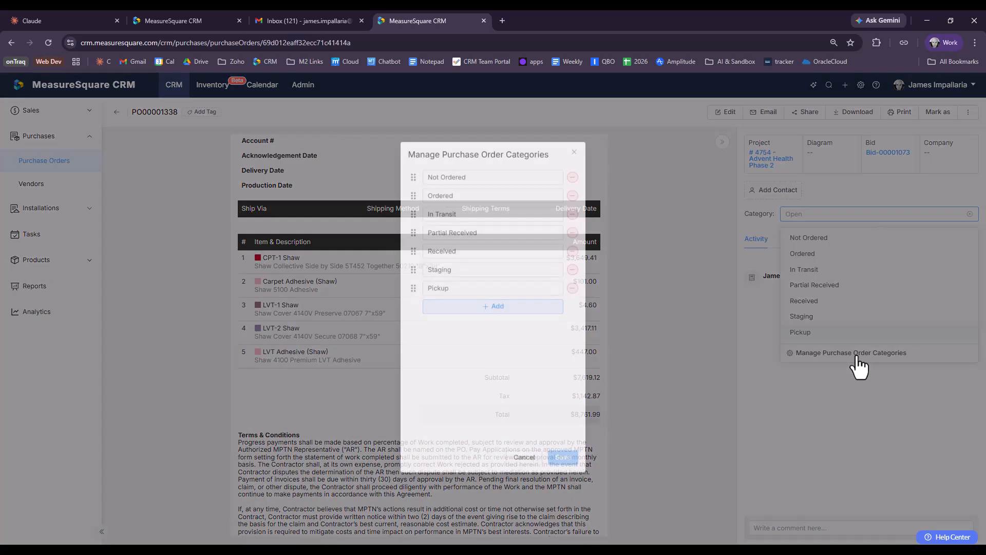
click(692, 298)
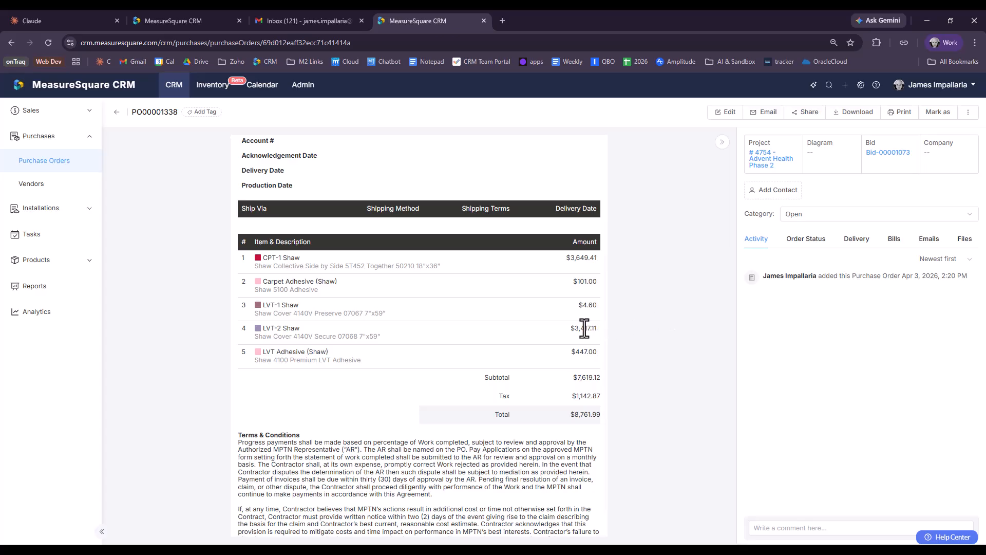
scroll(584, 329, up, 3)
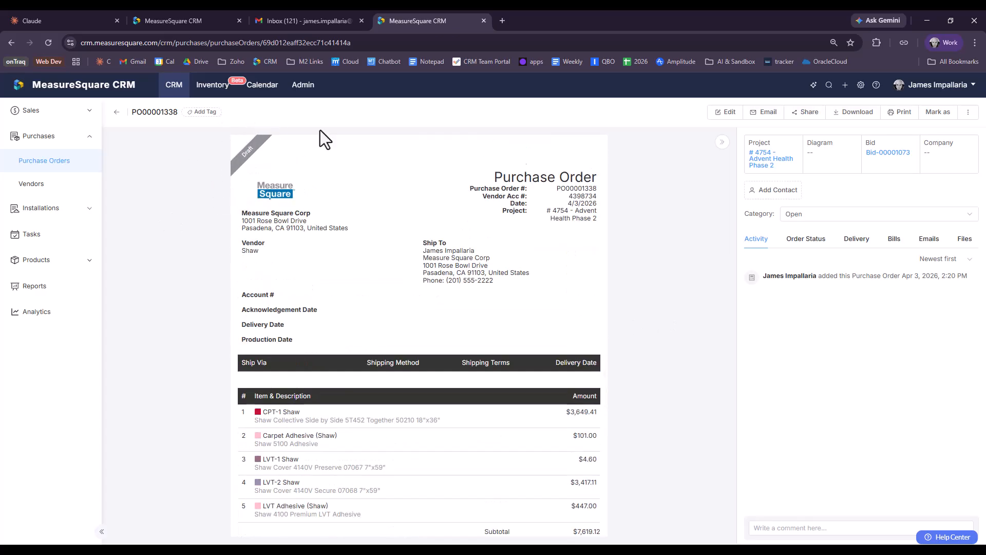
Step: Set category to In Transit, mark Approved, then view it under project #4754's Purchase Orders
click(809, 214)
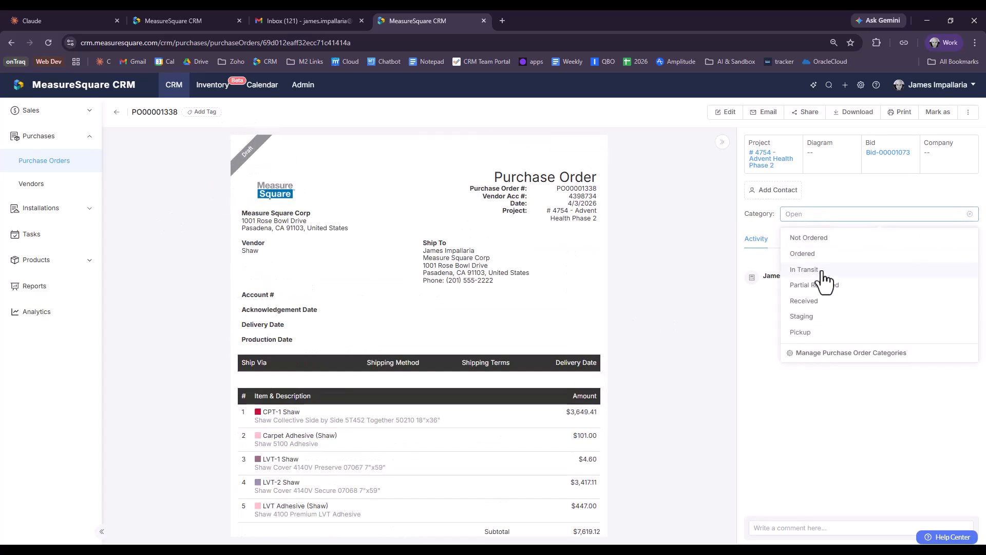
click(822, 272)
click(939, 115)
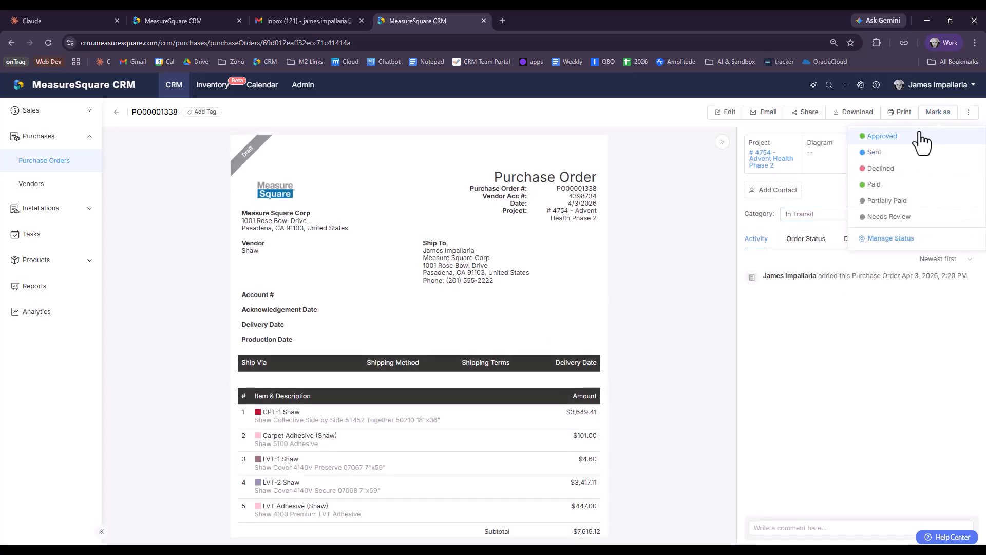
click(900, 137)
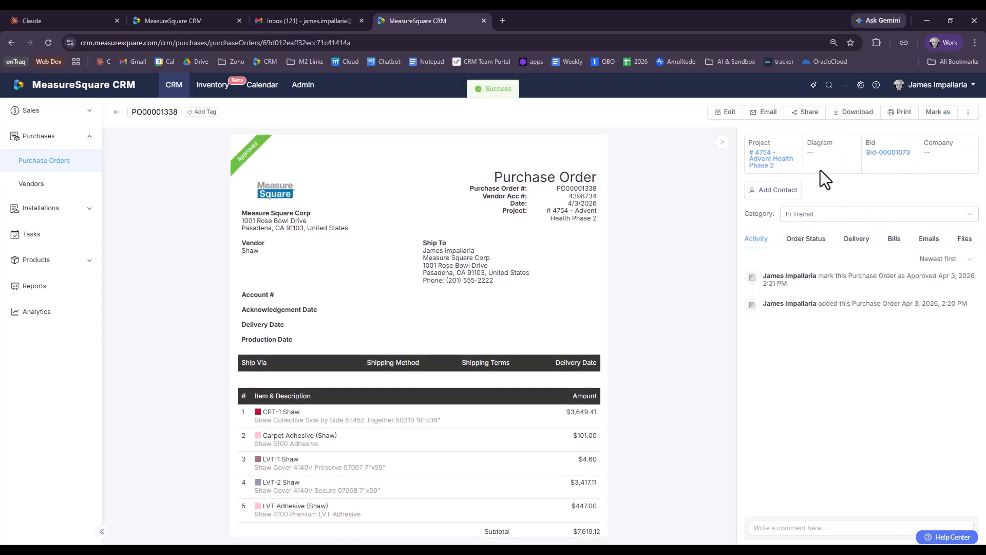
click(769, 158)
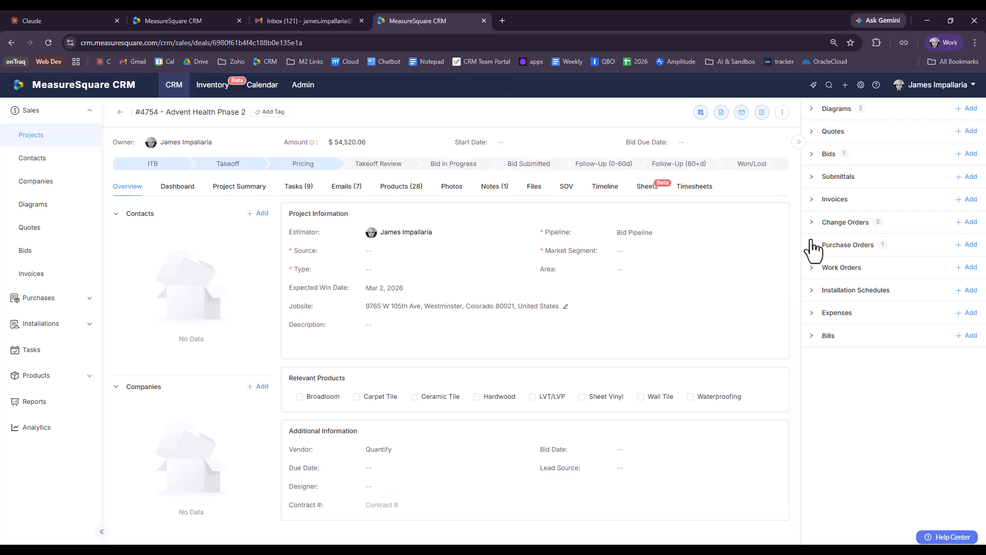
click(815, 251)
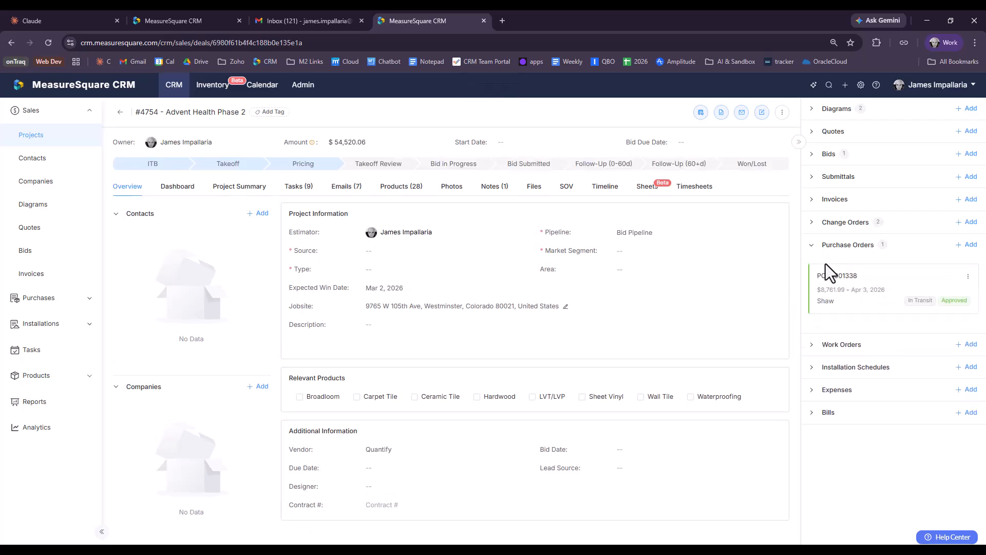
Step: Open the PO00001338 card, confirm reverting it to Draft, and set category to Received
click(937, 294)
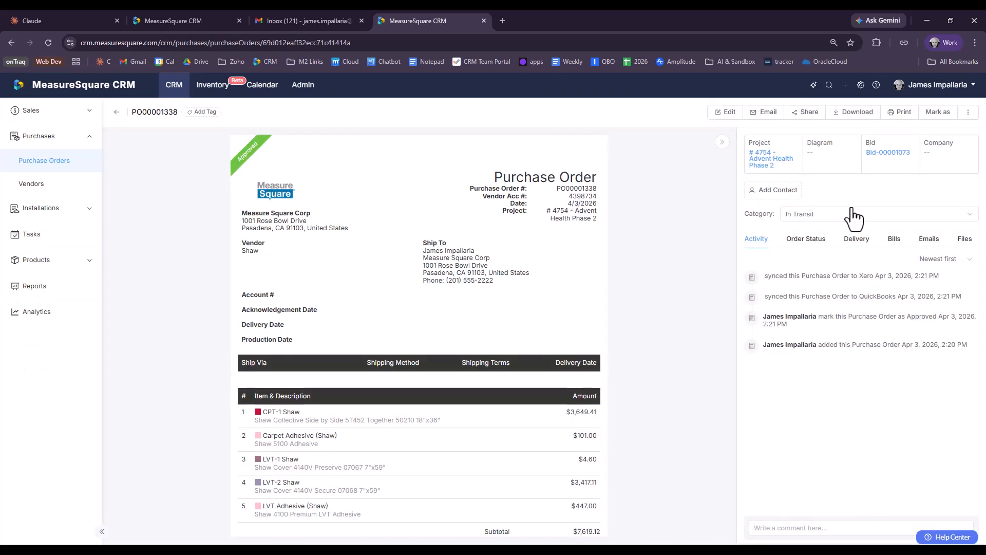
click(934, 112)
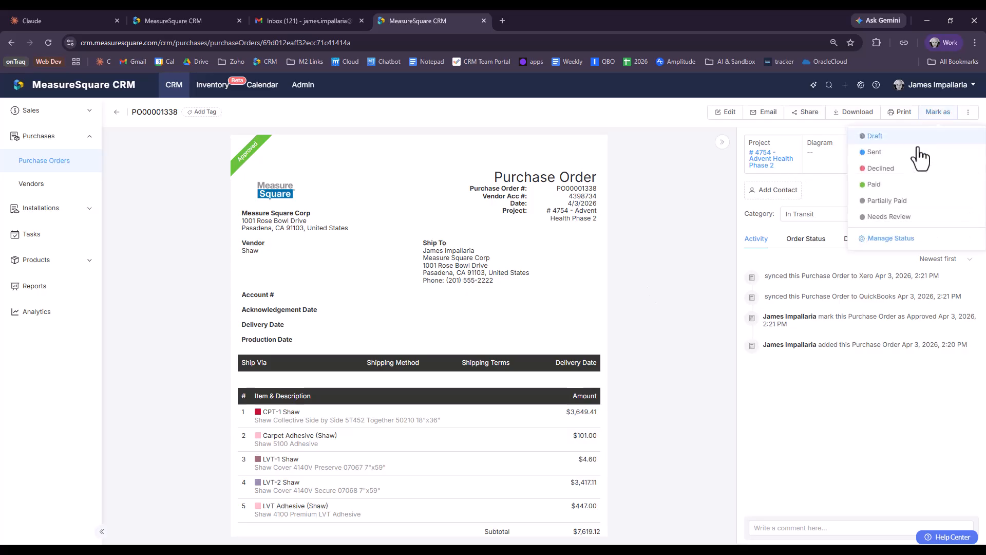
click(904, 136)
click(571, 330)
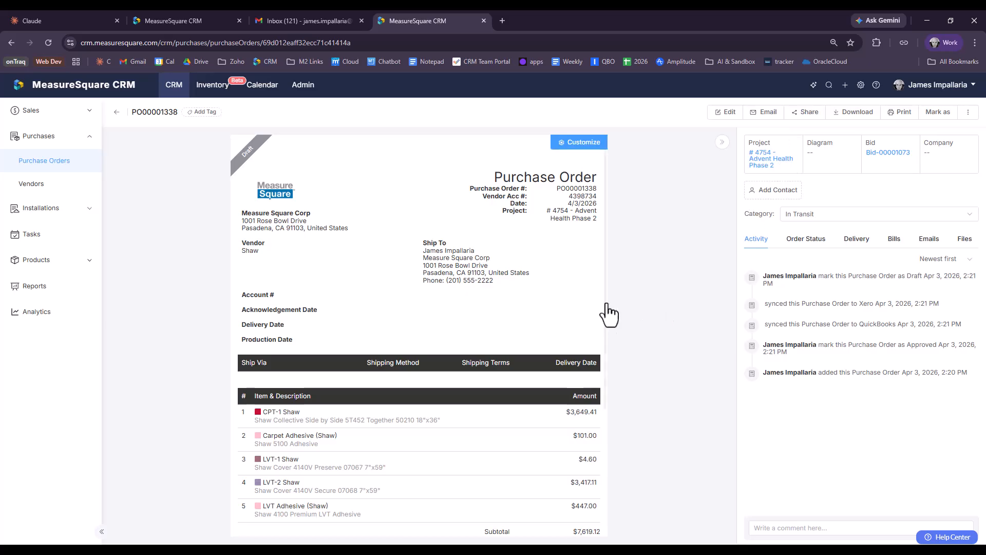
click(900, 217)
click(835, 303)
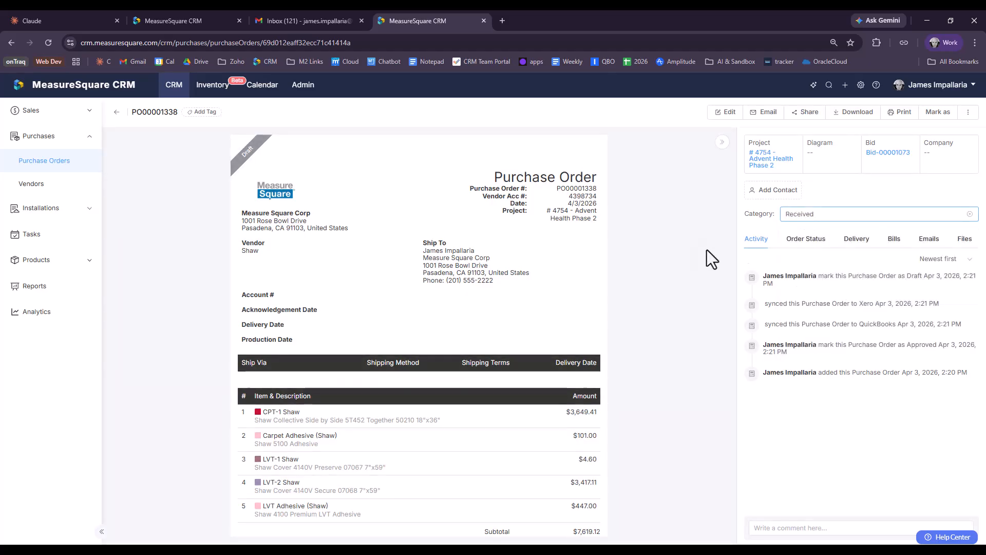
Step: Mark CPT-1, Carpet Adhesive and LVT-1 fully received and 350 SF of LVT-2, then check delivery
click(805, 243)
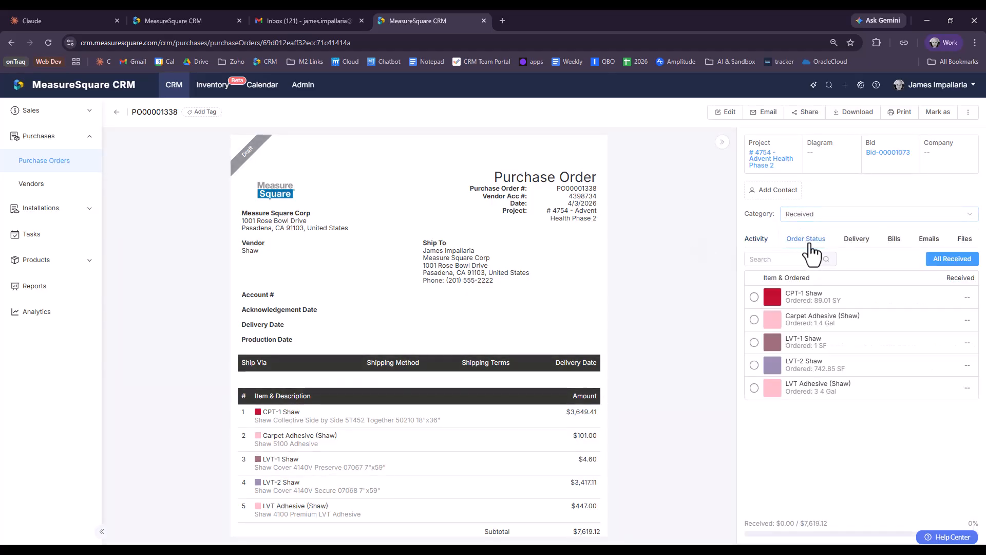
click(754, 297)
click(754, 320)
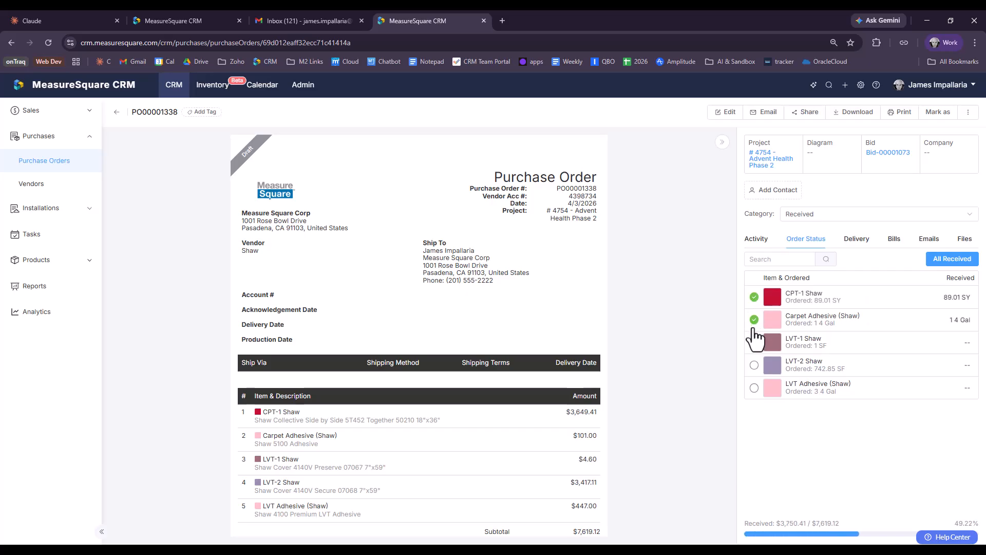
click(754, 343)
click(954, 362)
text(35)
key(Return)
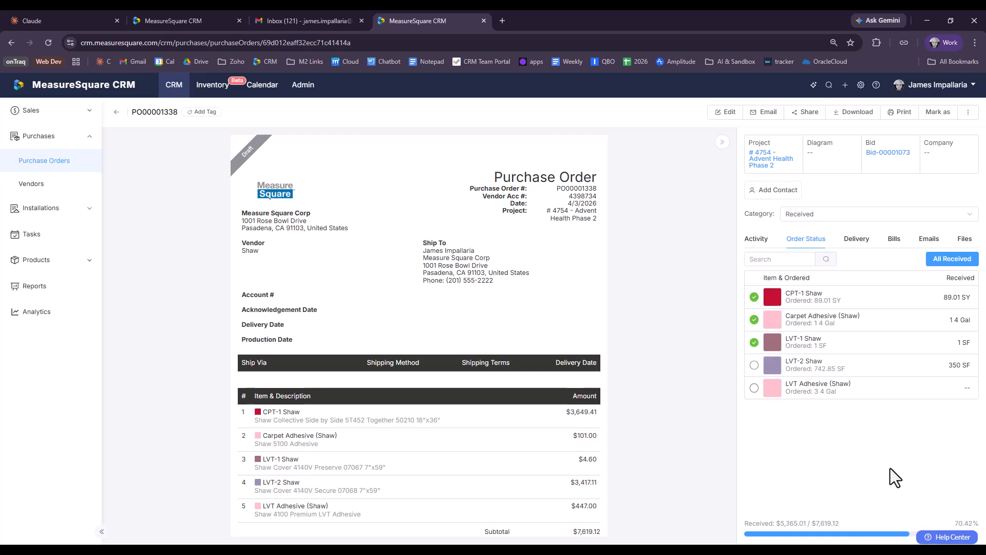
click(866, 244)
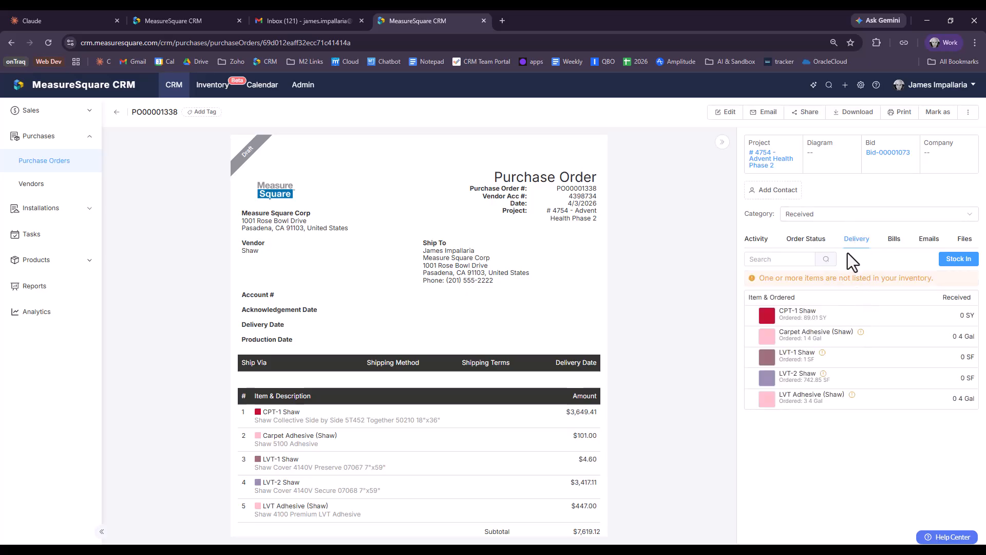
Step: Confirm PO00001338 has no bills, mark it Approved, and check its Emails tab
click(894, 241)
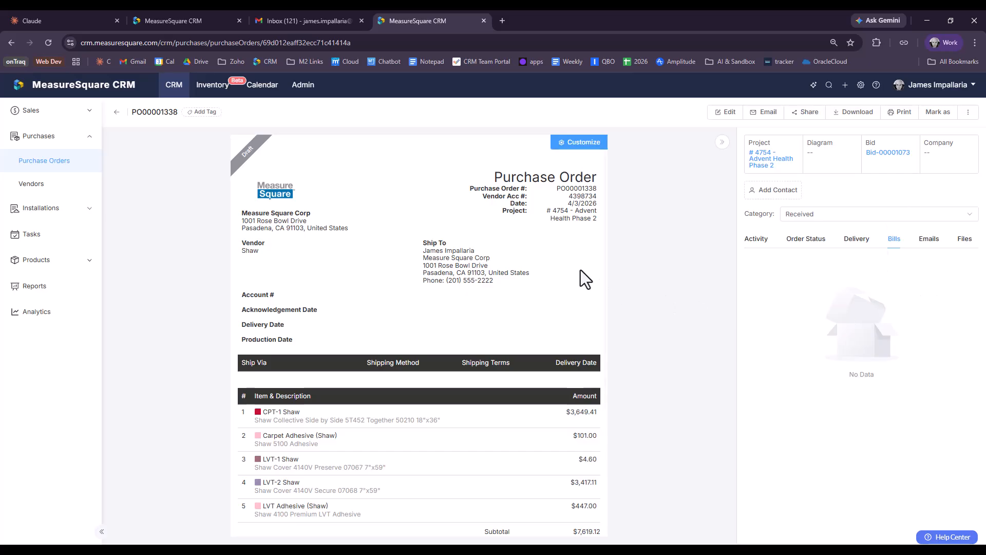
click(934, 118)
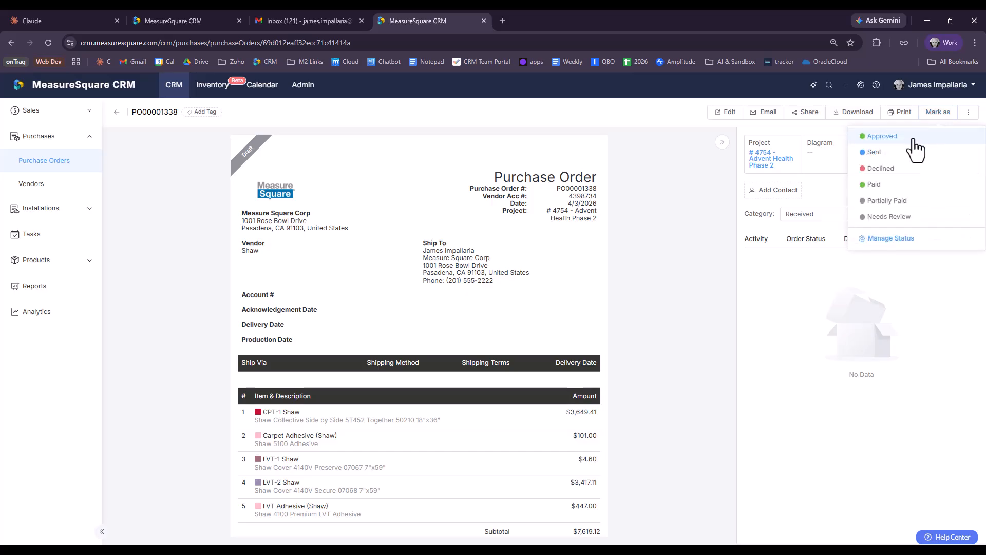
click(914, 138)
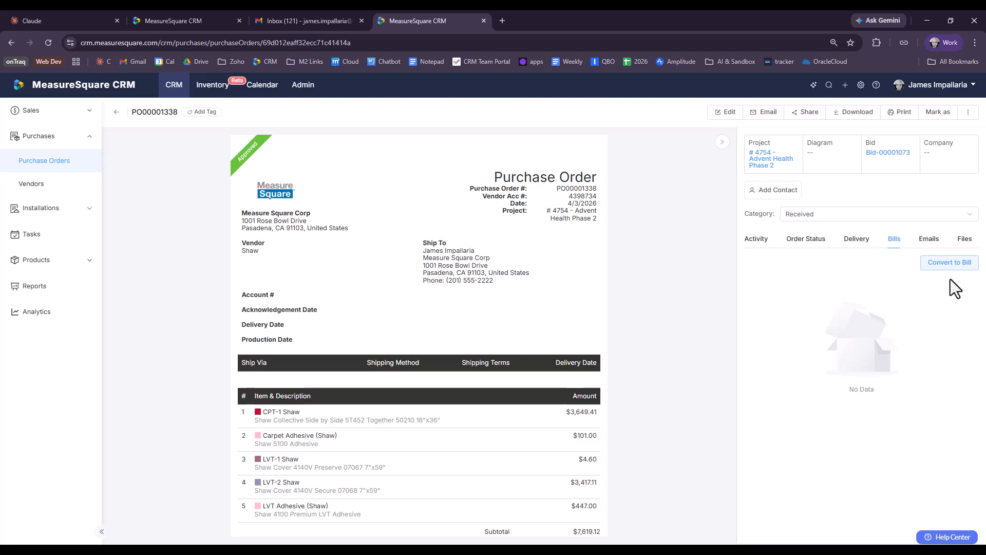
click(933, 245)
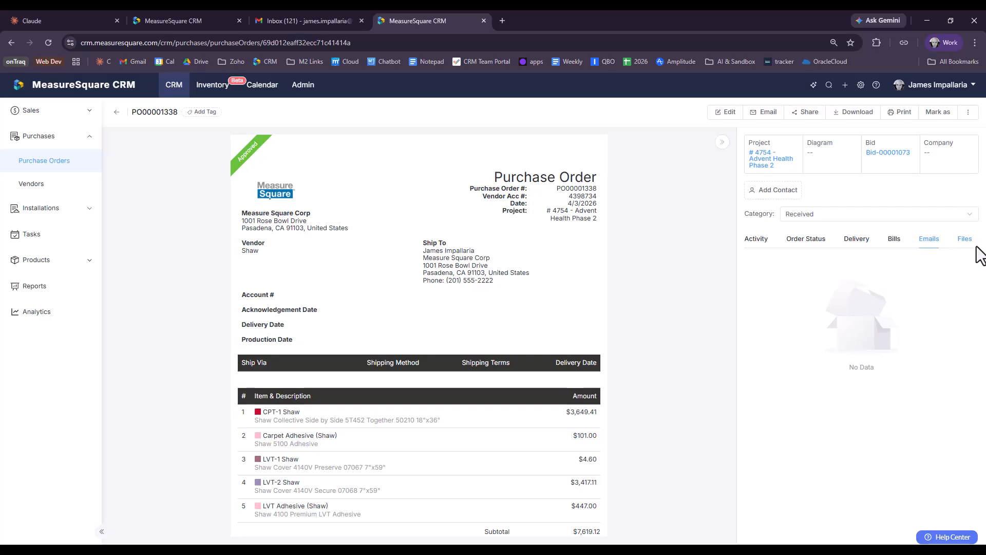
Step: Show the Files panel for PO00001338, which has no attachments yet
click(961, 245)
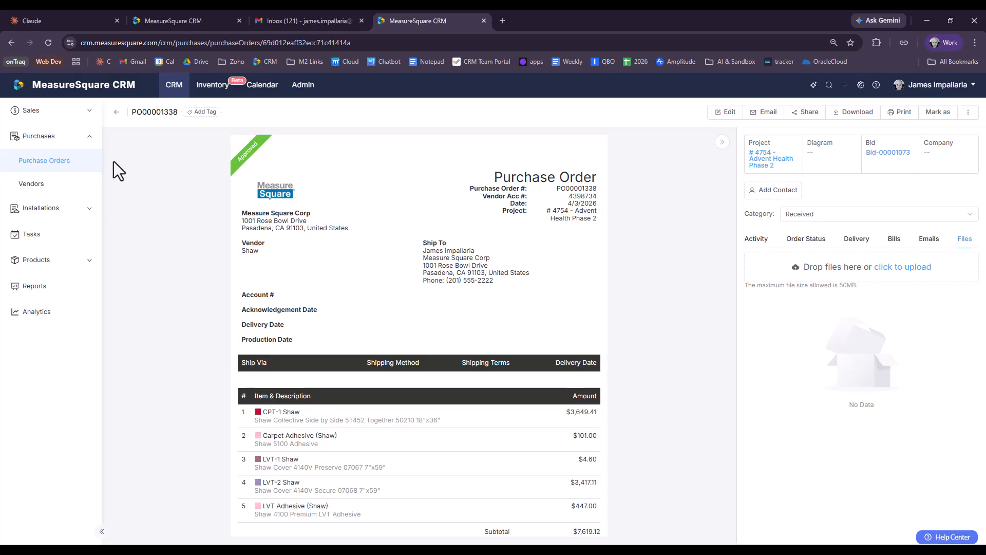
Step: Return to the 252-order Purchase Orders list and filter its status to Sent
click(41, 162)
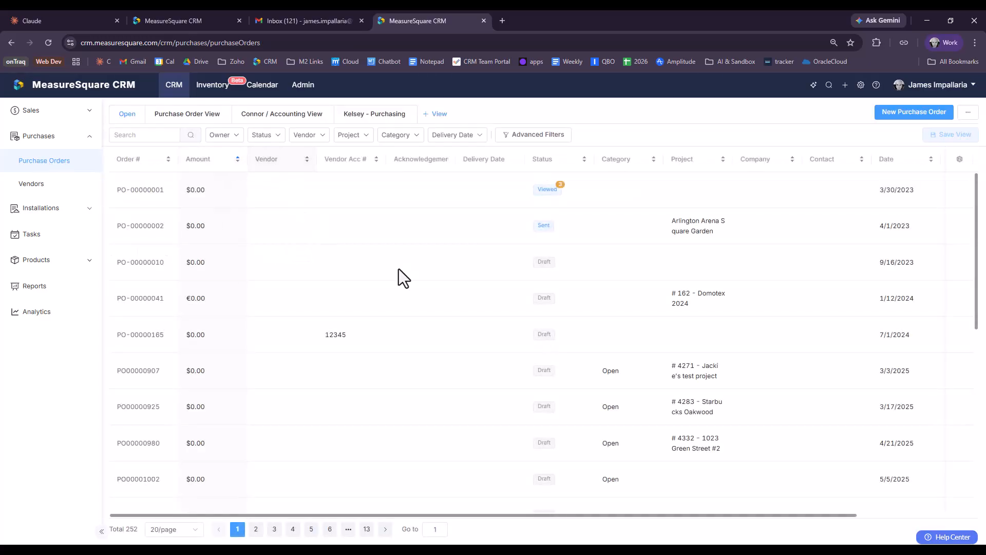
scroll(526, 282, down, 5)
scroll(516, 290, up, 5)
click(280, 136)
click(243, 249)
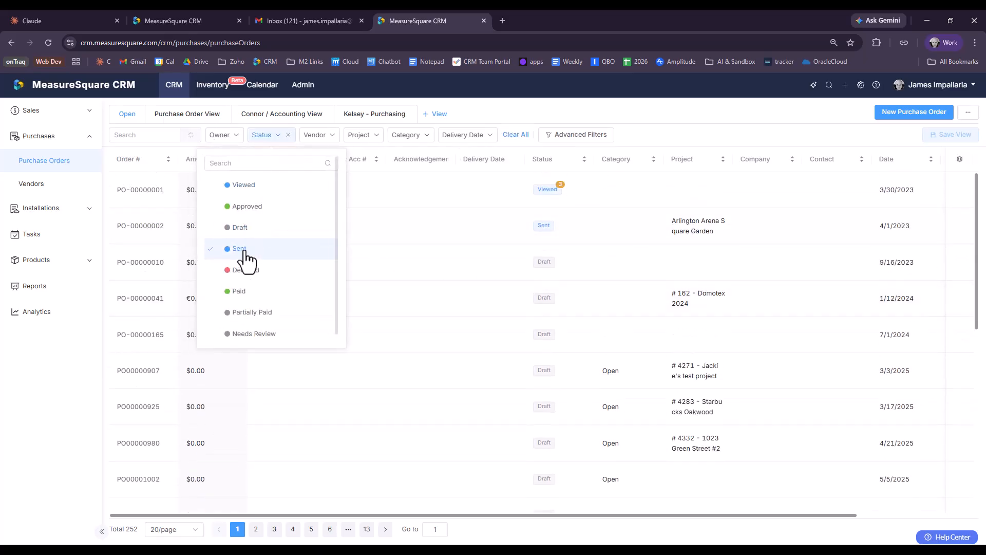